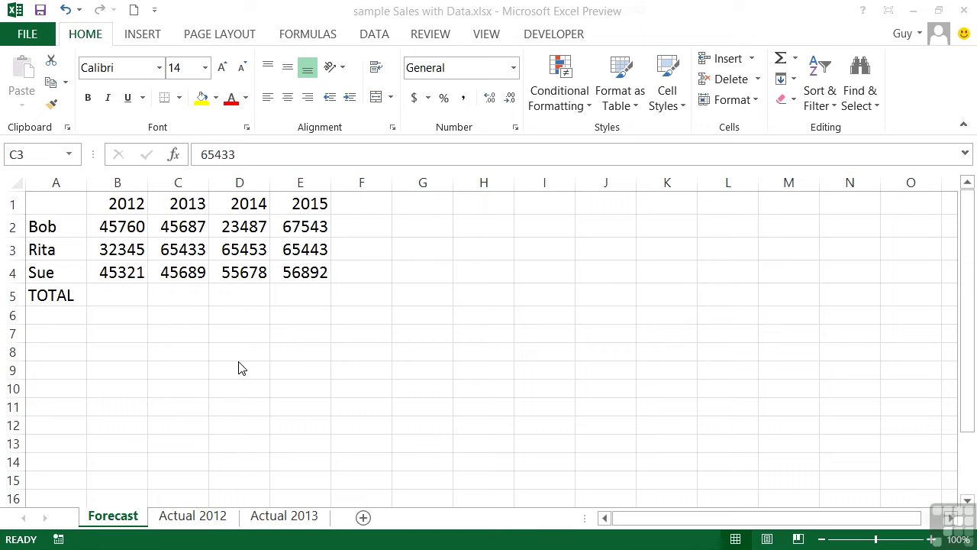
Step: Open the Actual 2012 and Actual 2013 sheets and look through the 2013 daily figures
left_click(210, 516)
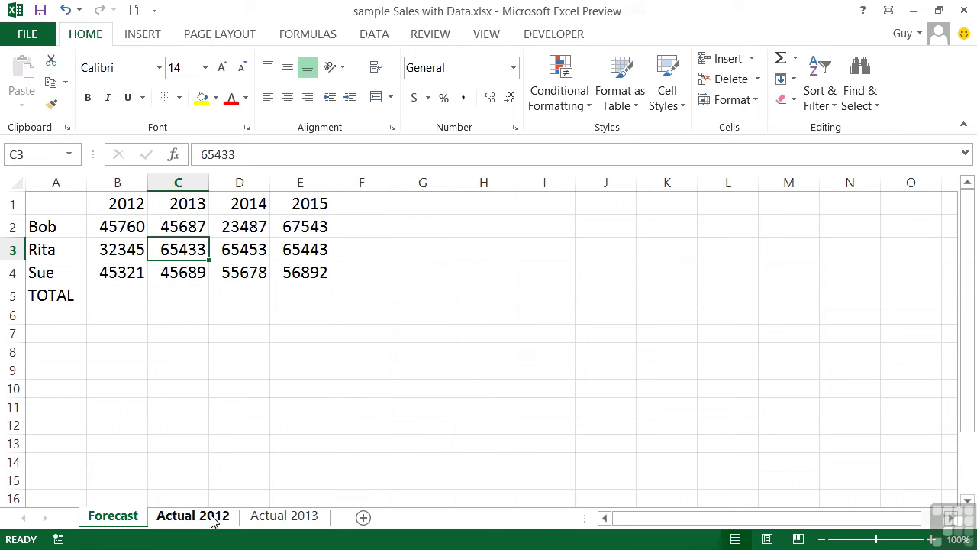
left_click(212, 517)
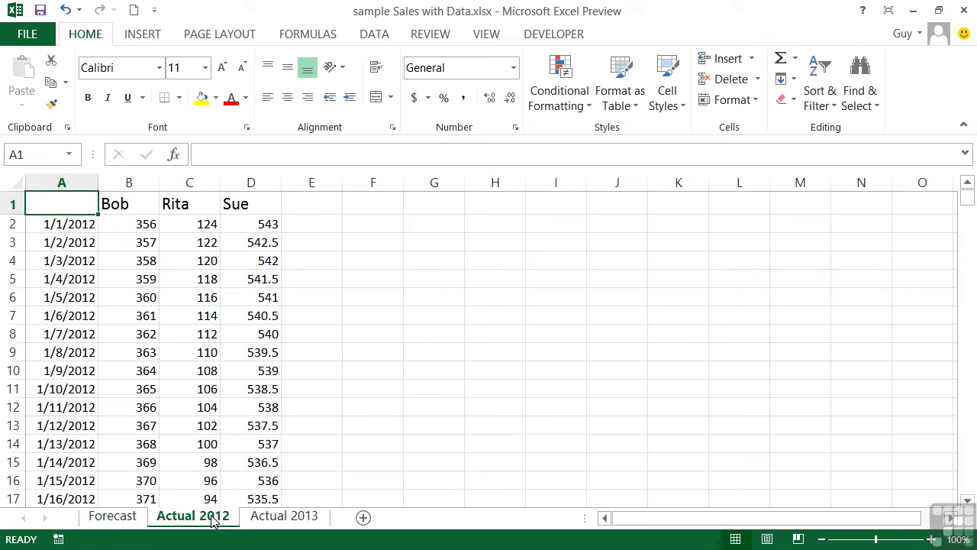
left_click(290, 520)
left_click(498, 374)
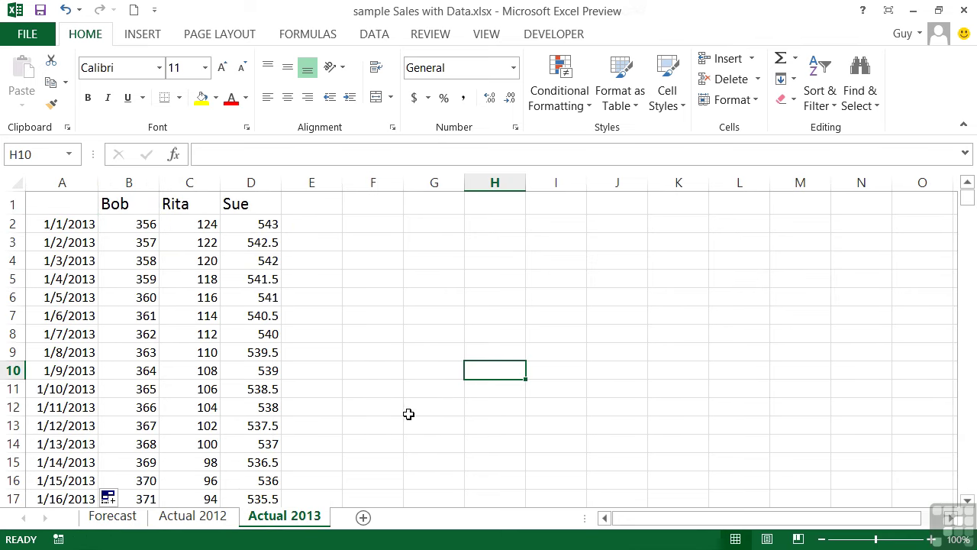
scroll(327, 385, "down", 4)
scroll(327, 385, "down", 14)
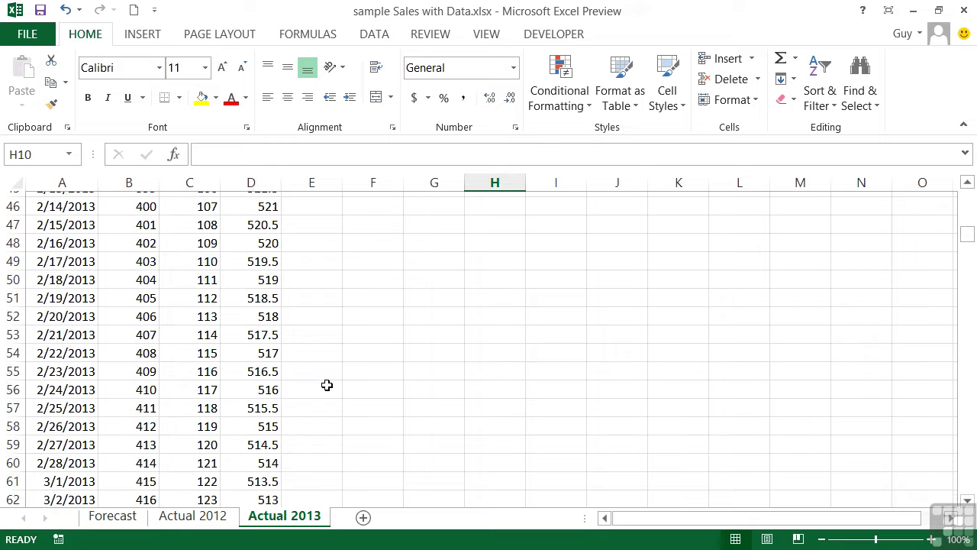
scroll(327, 385, "down", 3)
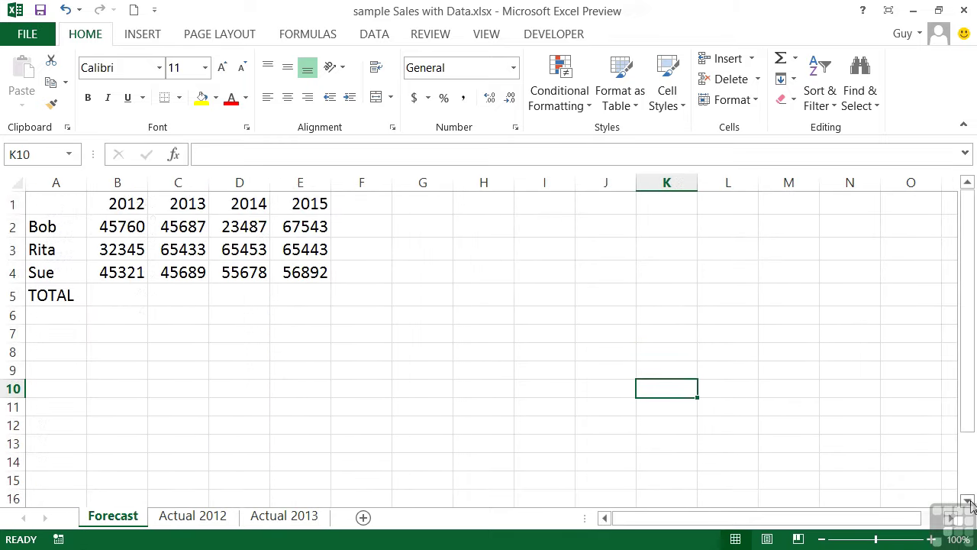
Step: Scroll the Forecast sheet four rows down and three columns across, so the view starts at D5
left_click(967, 501)
left_click(967, 501)
left_click(968, 501)
left_click(967, 501)
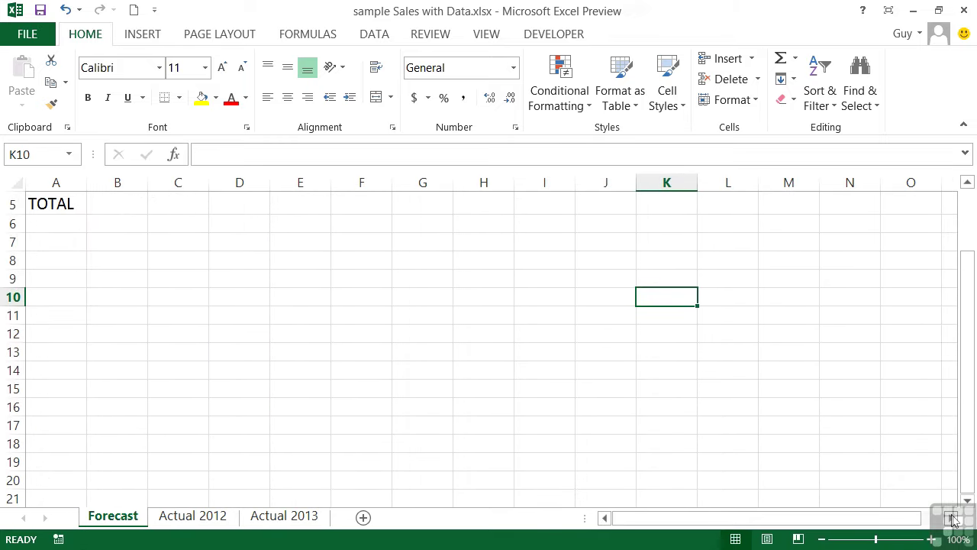
left_click(953, 519)
left_click(952, 518)
left_click(952, 519)
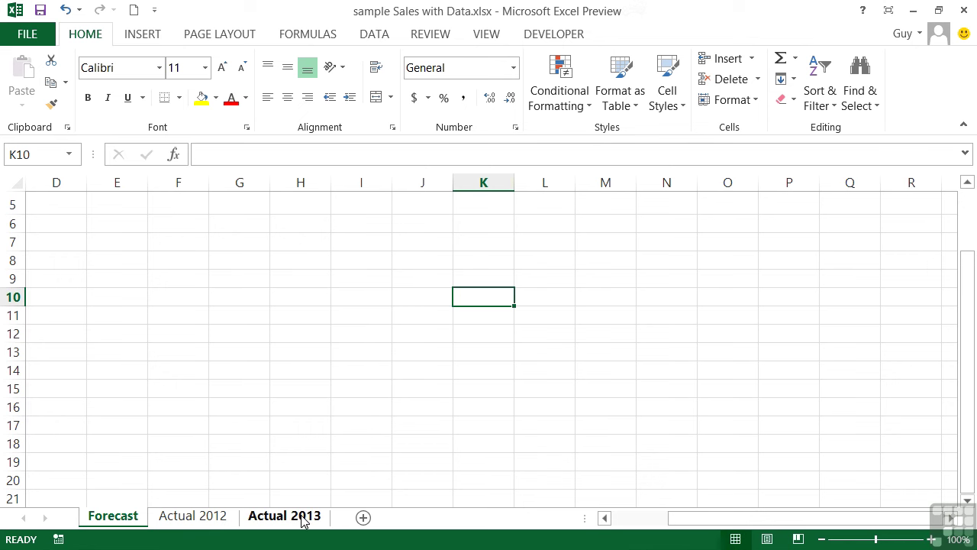
Step: Look further down the daily figures on the Actual 2013 sheet
left_click(298, 516)
left_click(967, 501)
left_click(967, 501)
left_click(967, 501)
left_click(967, 501)
left_click(967, 501)
left_click(966, 501)
left_click_drag(688, 518, 628, 496)
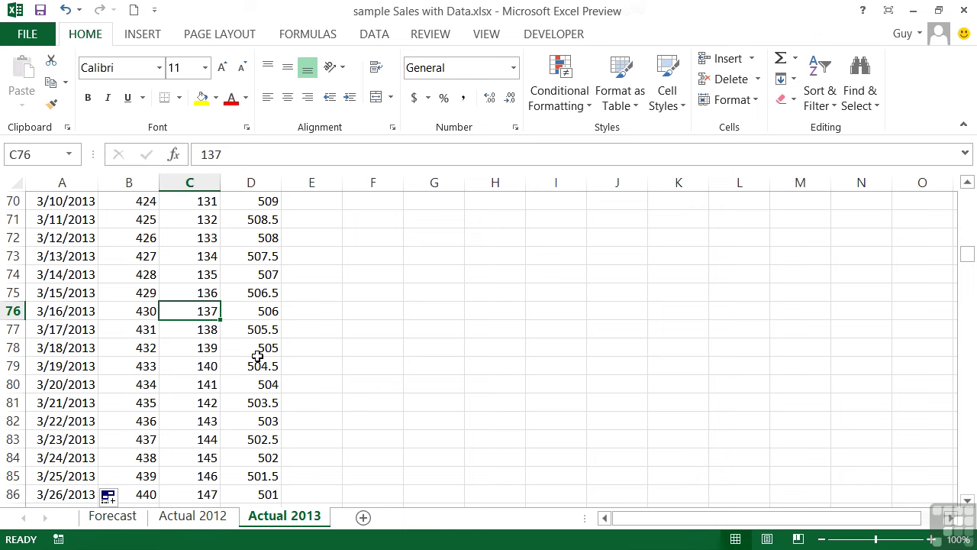
Step: Return to the Forecast sheet and move the active cell from A1 along row 1 to G1
key("ctrl+Page_Up")
key("ctrl+Page_Up")
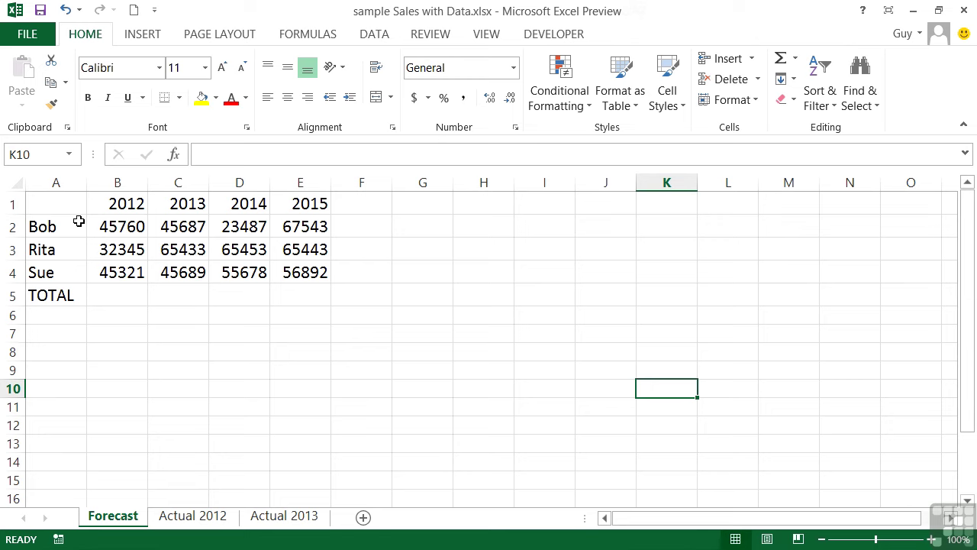
left_click(70, 199)
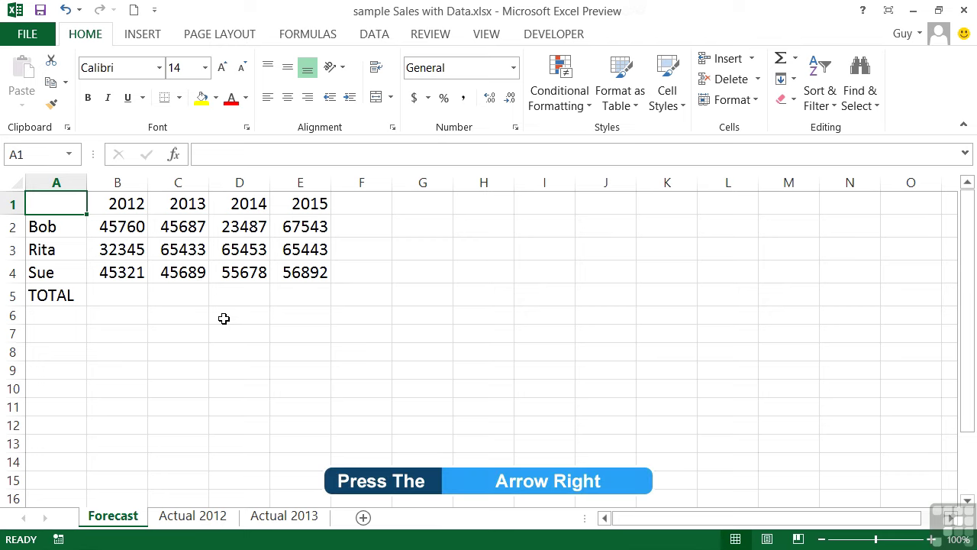
key("Right")
key("Right")
key("Right")
key("Right")
key("Right")
key("Right")
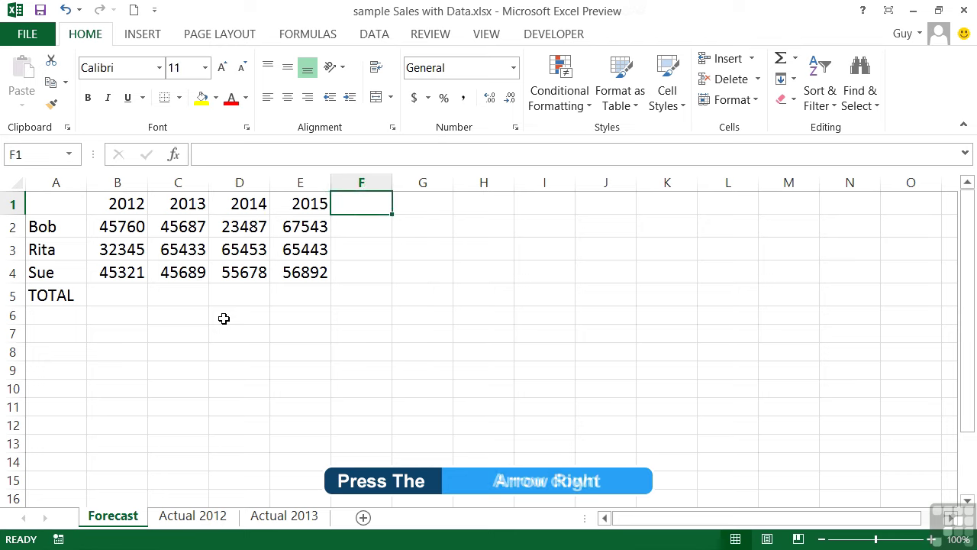
Step: Move the active cell one cell at a time from G1 to D3, by way of G6 and D6
key("Down")
key("Down")
key("Down")
key("Down")
key("Down")
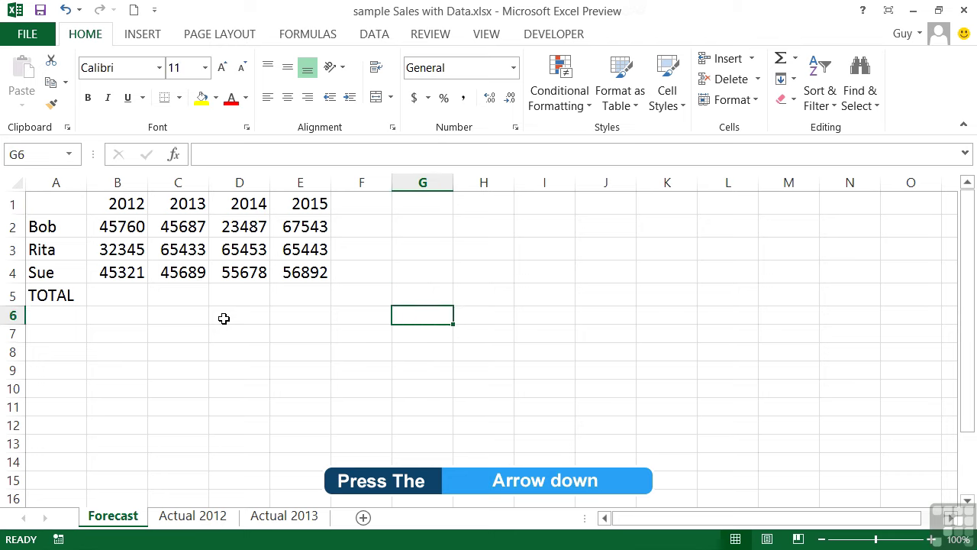
key("Left")
key("Left")
key("Left")
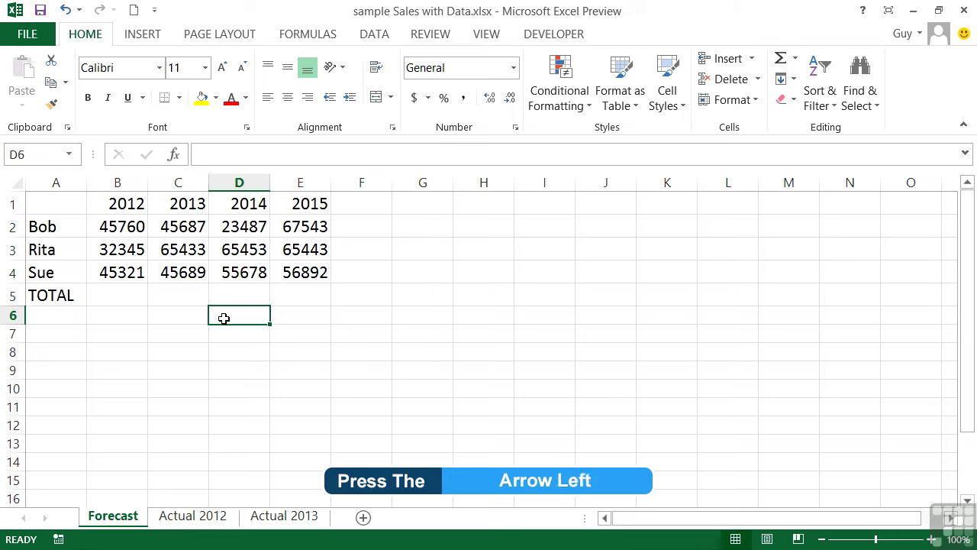
key("Up")
key("Up")
key("Up")
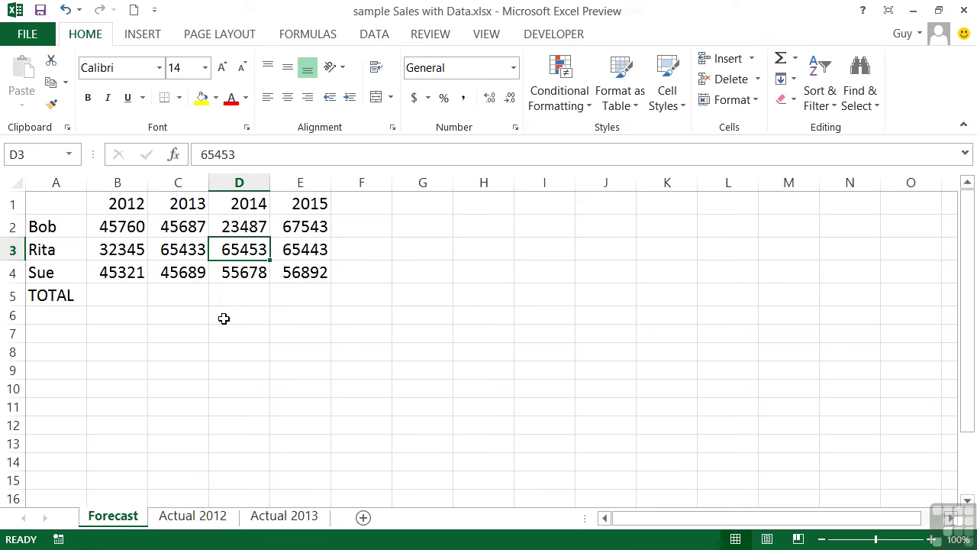
Step: Move the active cell back to G6 and jump to the first cell of row 6
key("Down")
key("Down")
key("Down")
key("Right")
key("Right")
key("Right")
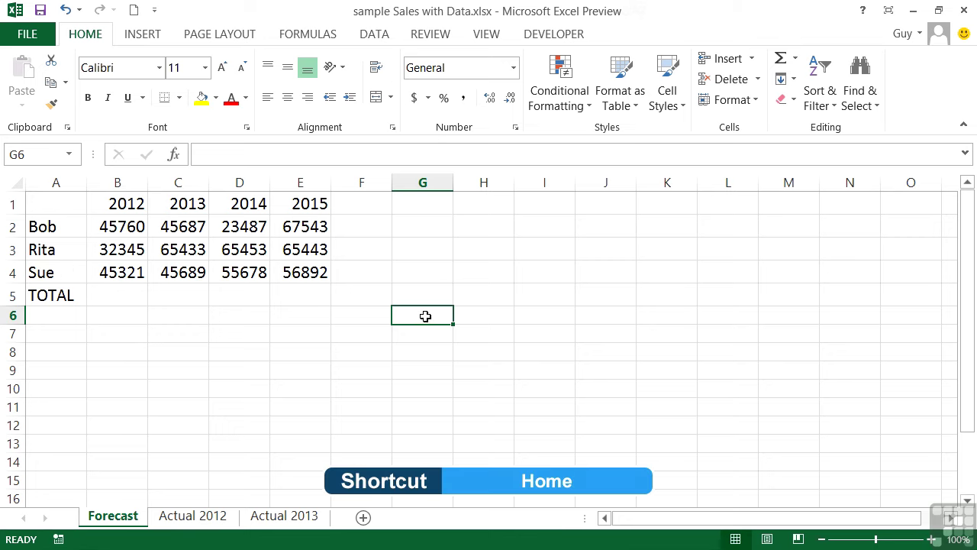
key("Home")
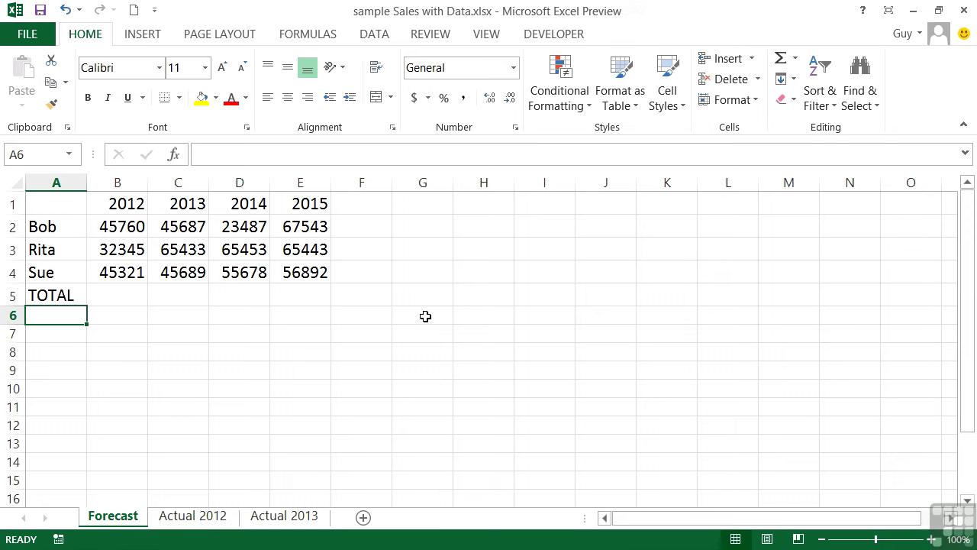
Step: Move the active cell along row 6 of the Forecast sheet to column CB
key("Right")
key("Right")
key("Right")
key("Right")
key("Right")
key("Right")
key("Right")
key("Right")
key("Right")
key("Right")
key("Right")
key("Right")
key("Right")
key("Right")
key("Right")
key("Right")
key("Right")
key("Right")
key("Right")
key("Right")
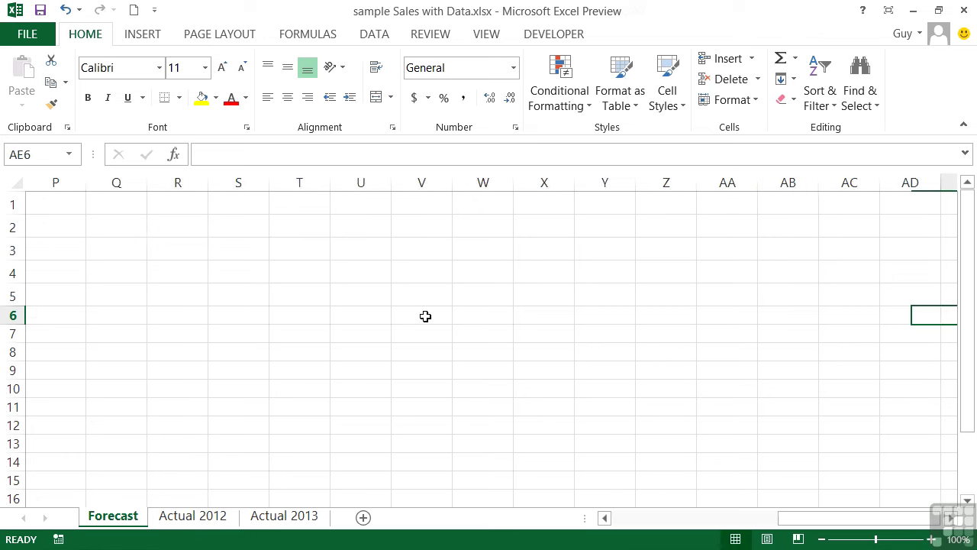
key("Right")
key("Right")
key("Right")
key("Right")
key("Right")
key("Right")
key("Right")
key("Right")
key("Right")
key("Right")
key("Right")
key("Right")
key("Right")
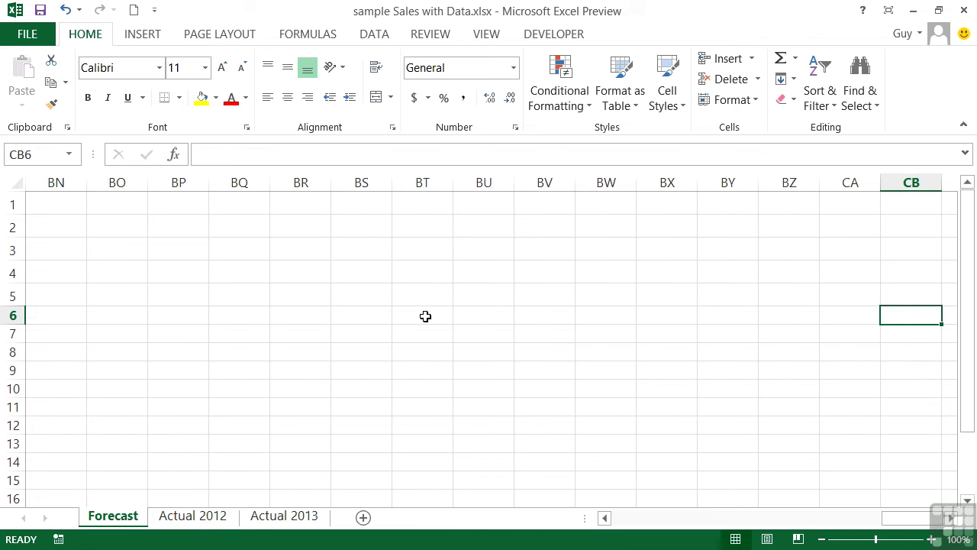
Step: Move the active cell down column CB to row 31
key("Down")
key("Down")
key("Down")
key("Down")
key("Down")
key("Down")
key("Down")
key("Down")
key("Down")
key("Down")
key("Down")
key("Down")
key("Down")
key("Down")
key("Down")
key("Down")
key("Down")
key("Down")
key("Down")
key("Down")
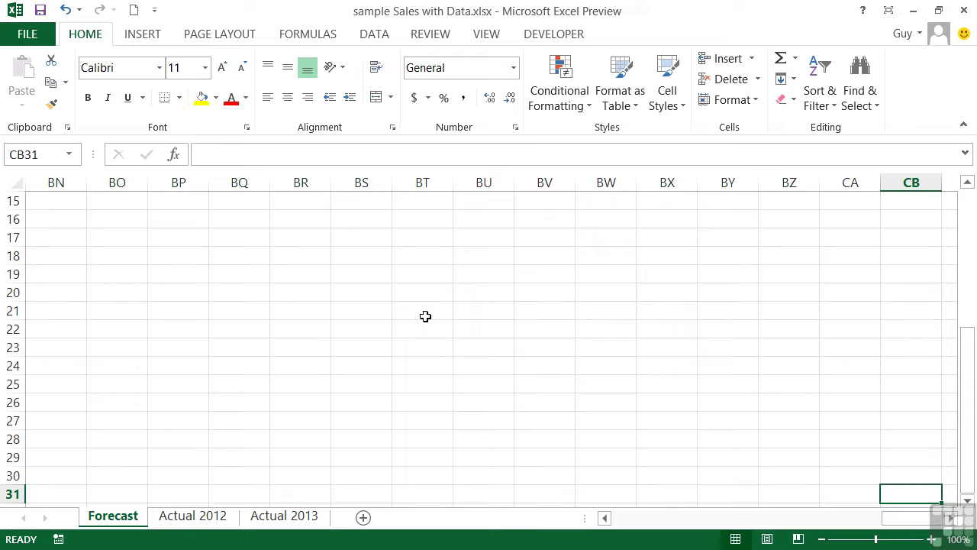
Step: Return to cell A1 by way of the start of row 31, and jump to the last used cell, E5
key("Home")
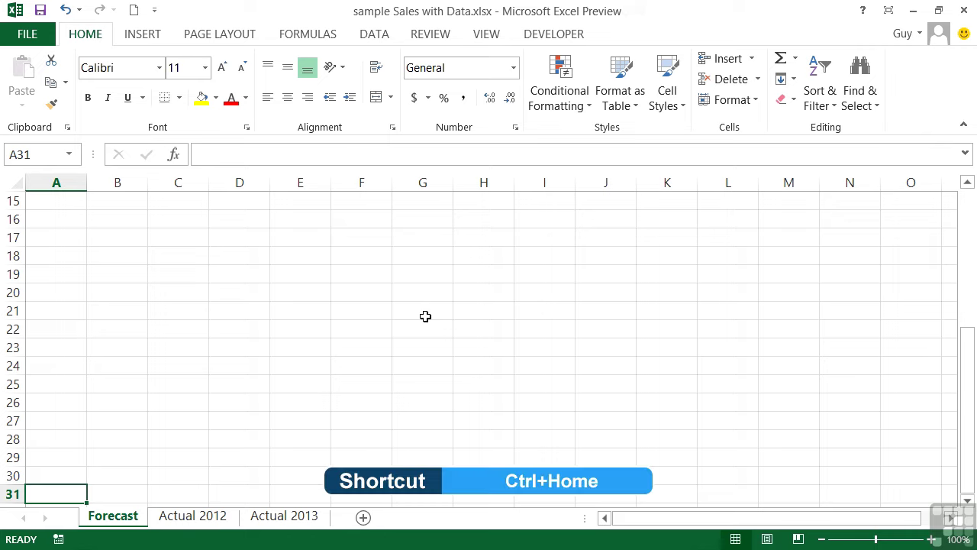
key("ctrl+Home")
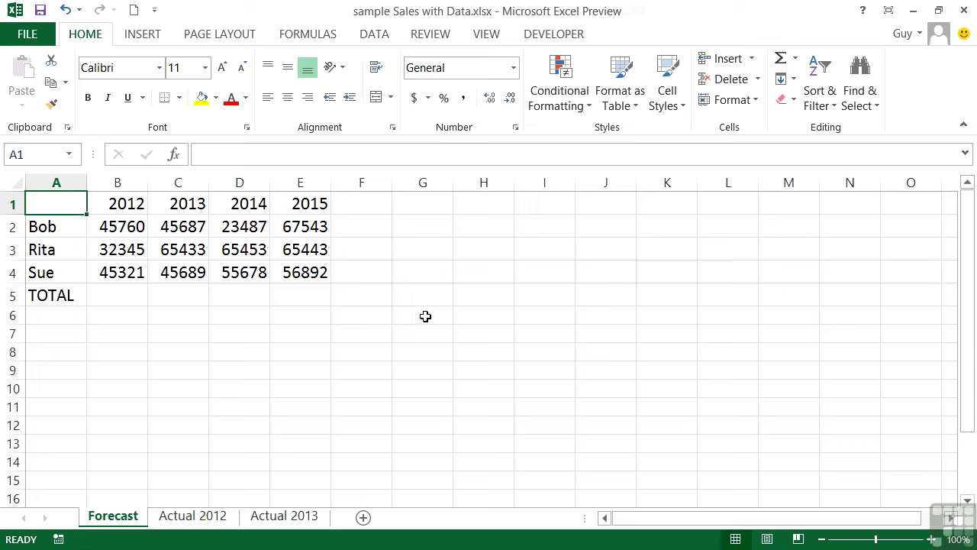
key("ctrl+End")
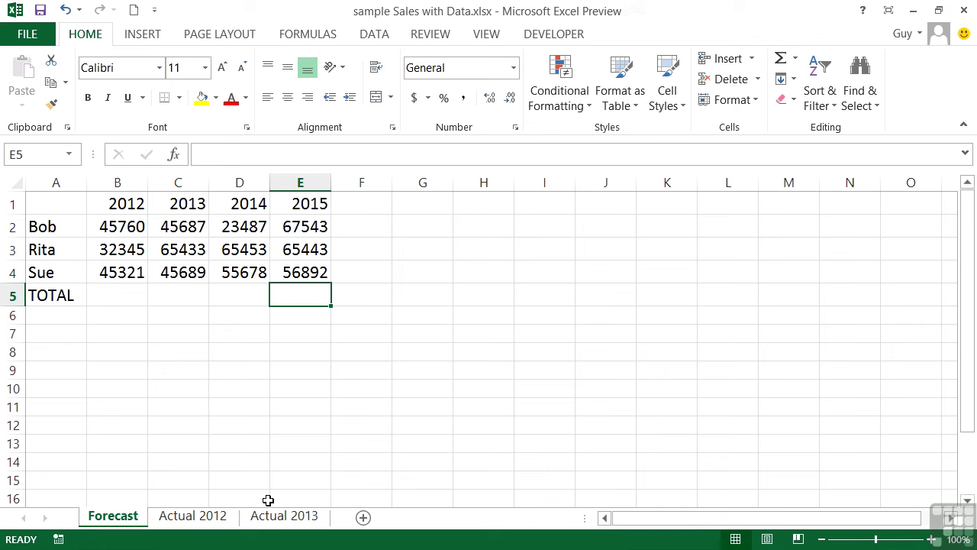
Step: On the Actual 2013 sheet, jump to the last data cell, D367, and back to A1
key("ctrl+Page_Down")
key("ctrl+Page_Down")
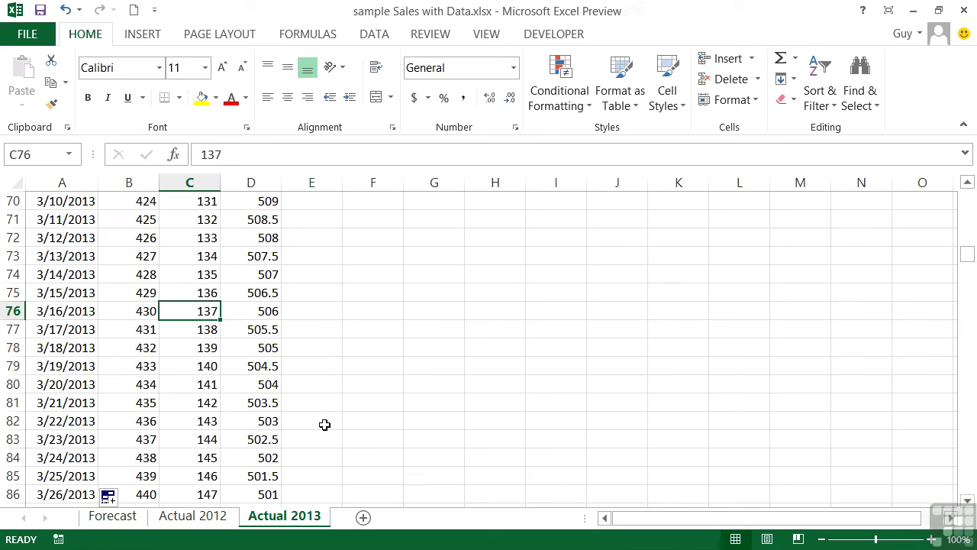
key("ctrl+Right")
key("ctrl+Down")
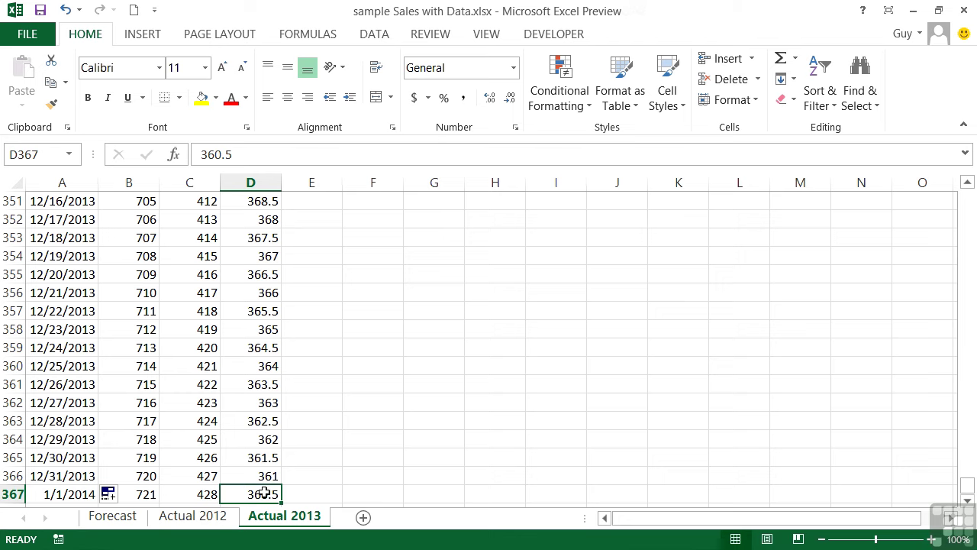
key("ctrl+Home")
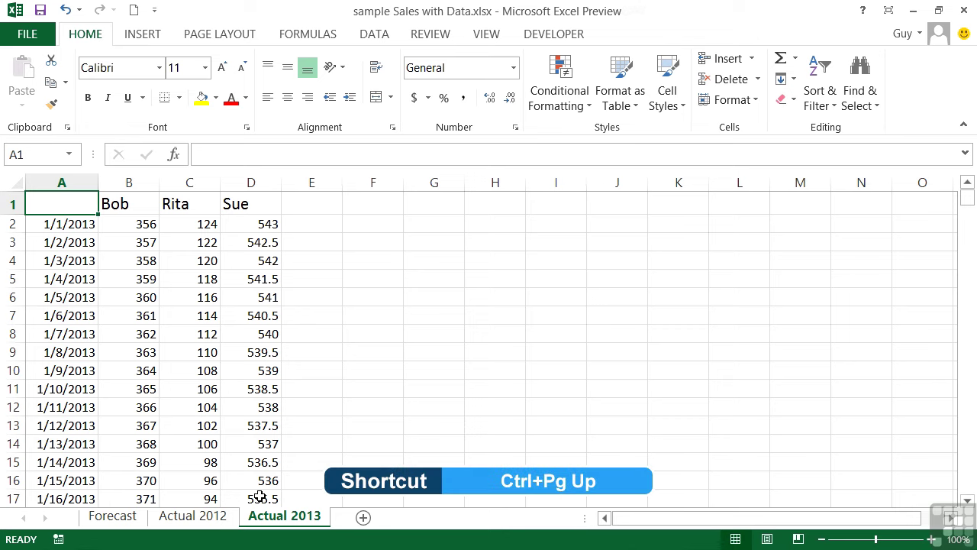
Step: Switch back and forth through the Actual 2012, Actual 2013 and Forecast sheets, ending on Forecast
key("ctrl+Page_Up")
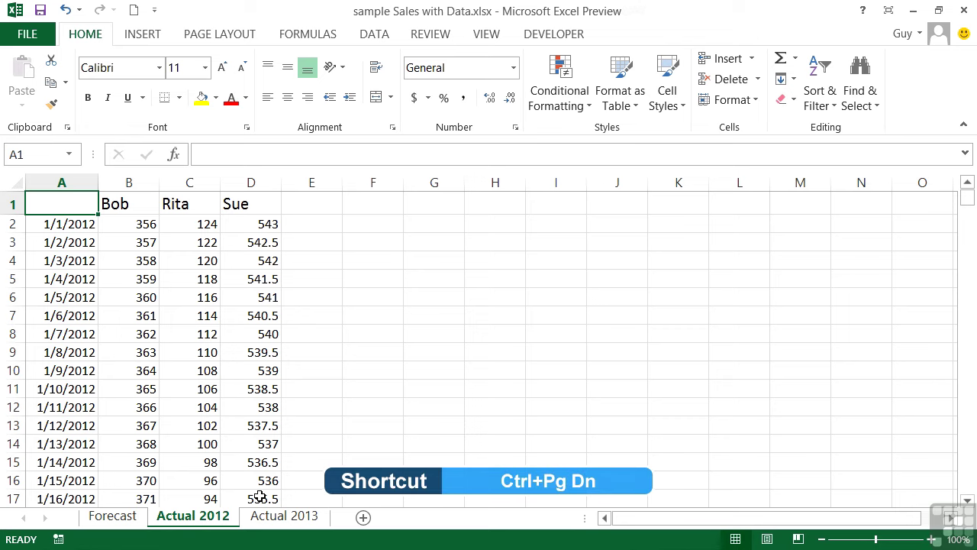
key("ctrl+Page_Down")
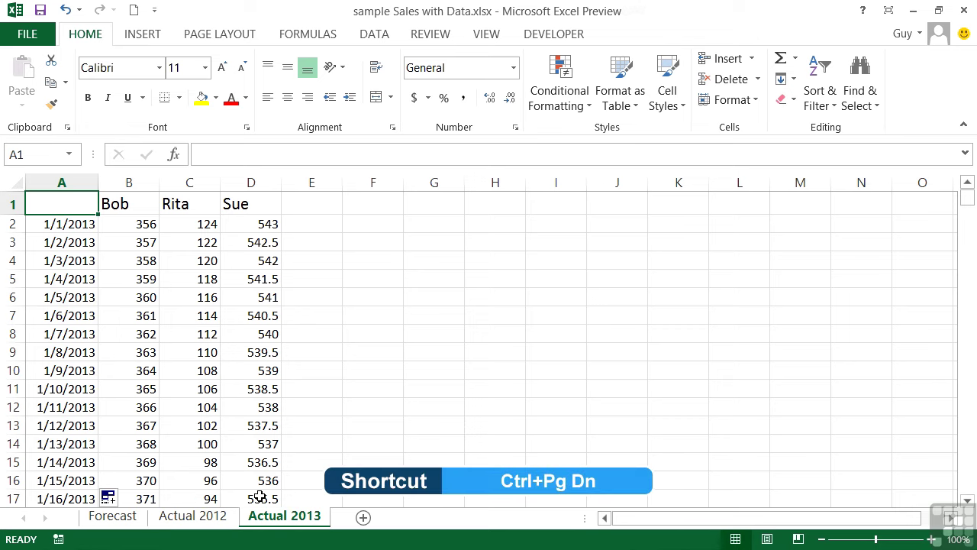
key("ctrl+Page_Up")
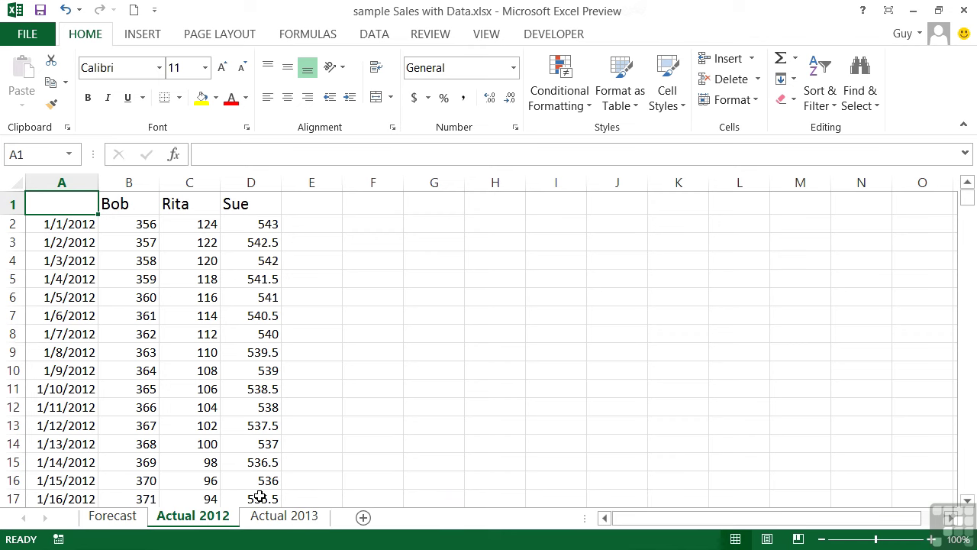
key("ctrl+Page_Up")
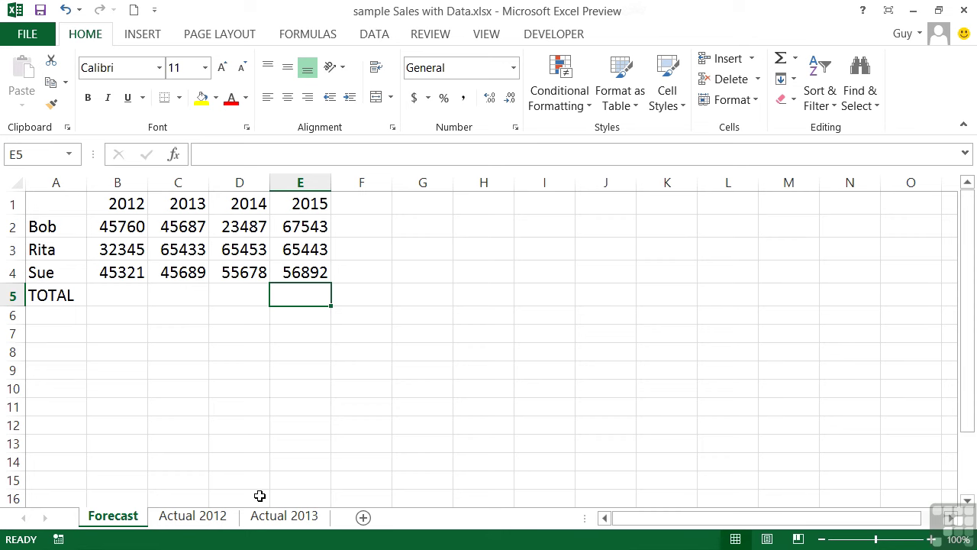
key("ctrl+Page_Down")
key("ctrl+Page_Down")
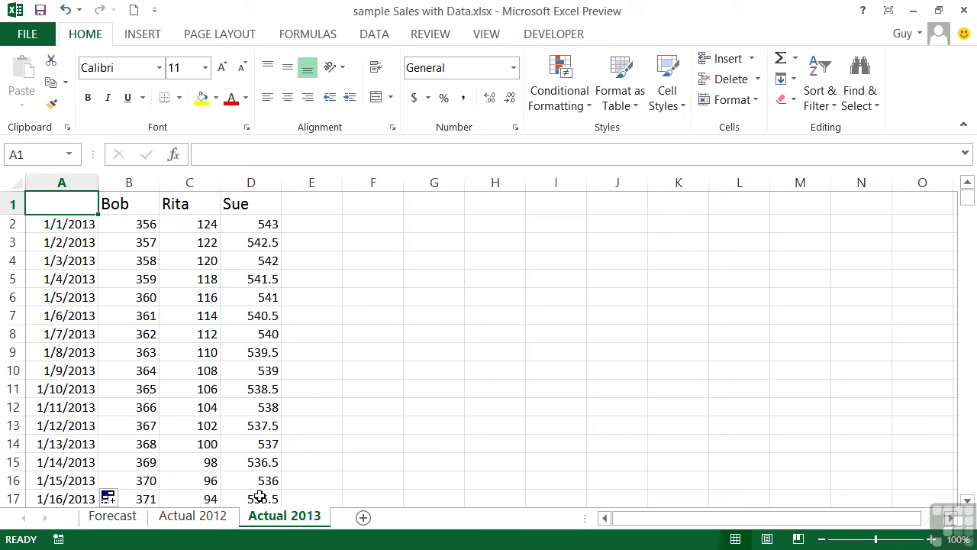
key("ctrl+Page_Up")
key("ctrl+Page_Up")
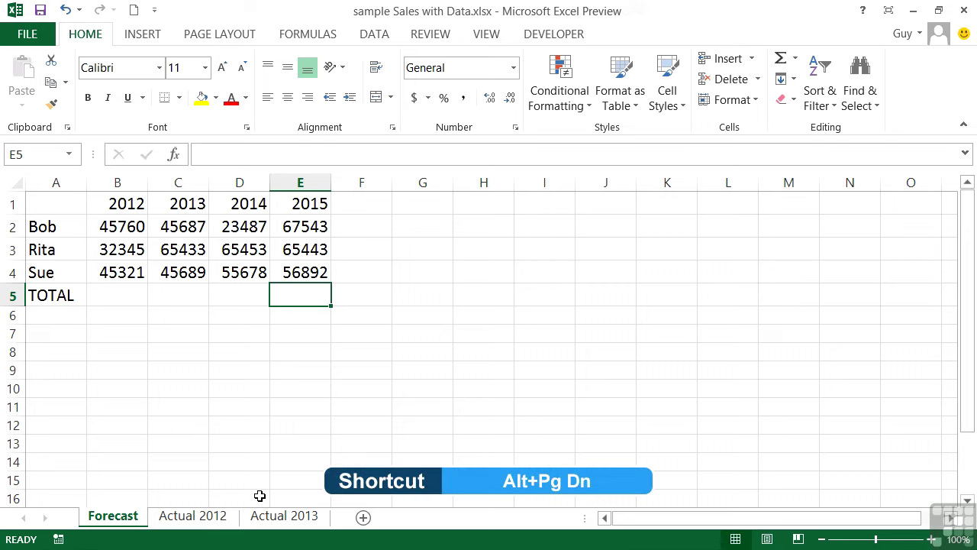
Step: Move the active cell sideways one screen at a time from E5 to AI5, back to E5, and again to AI5
key("alt+Page_Down")
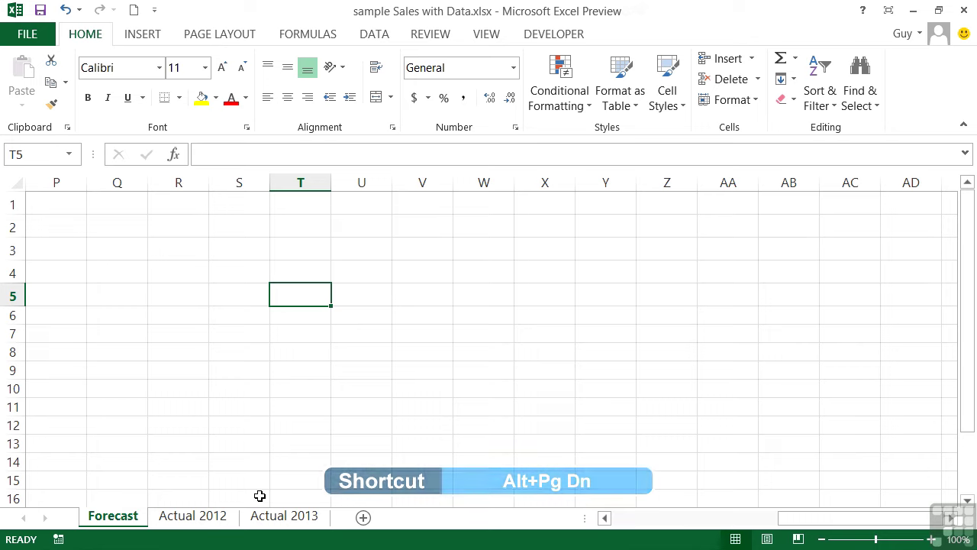
key("alt+Page_Down")
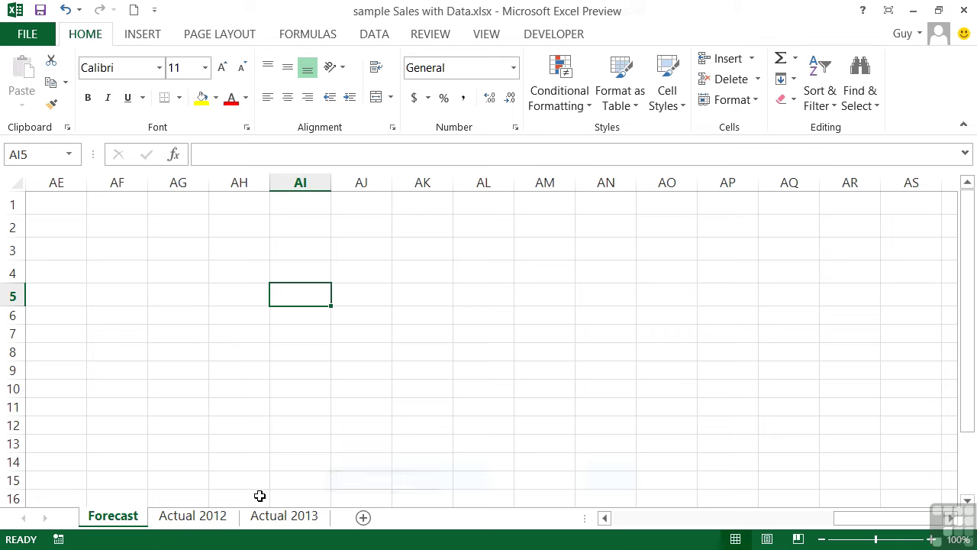
key("alt+Page_Up")
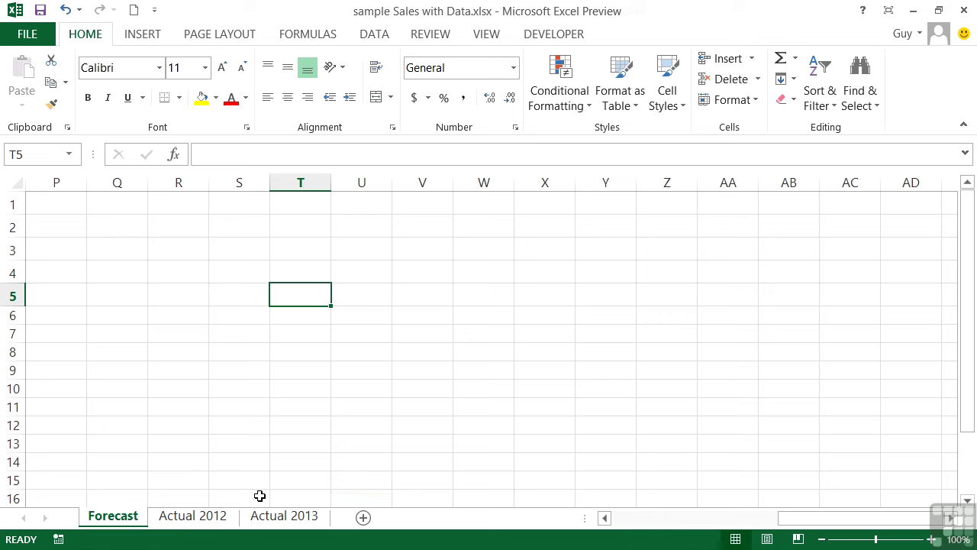
key("alt+Page_Up")
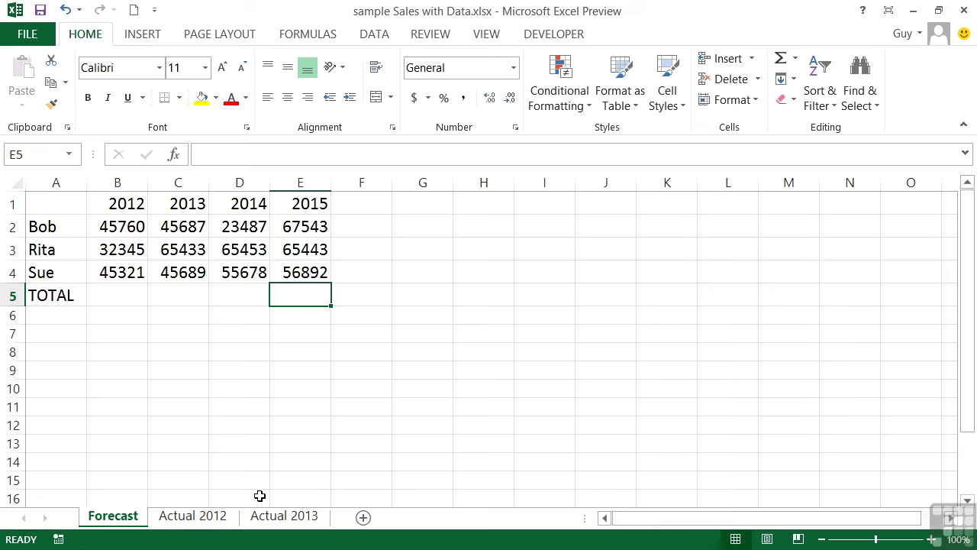
key("alt+Page_Down")
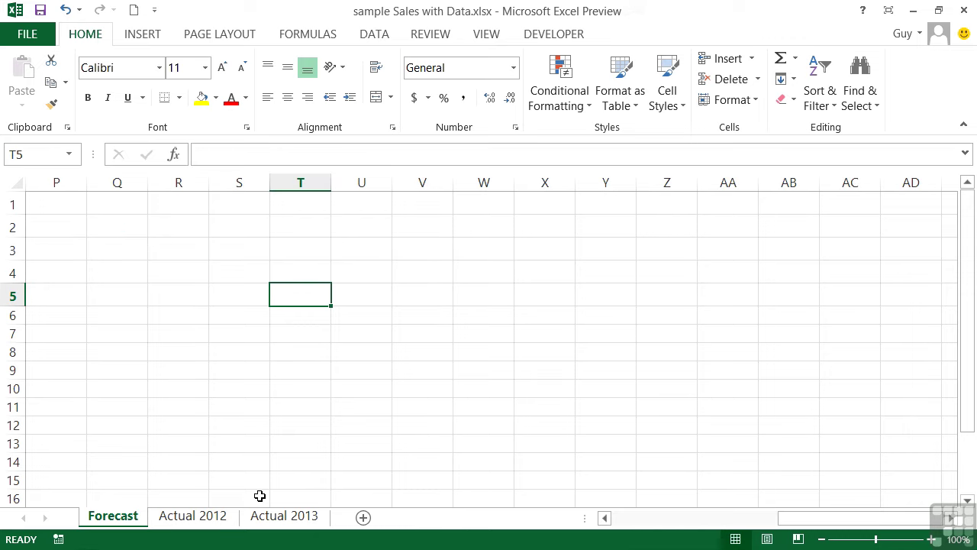
key("alt+Page_Down")
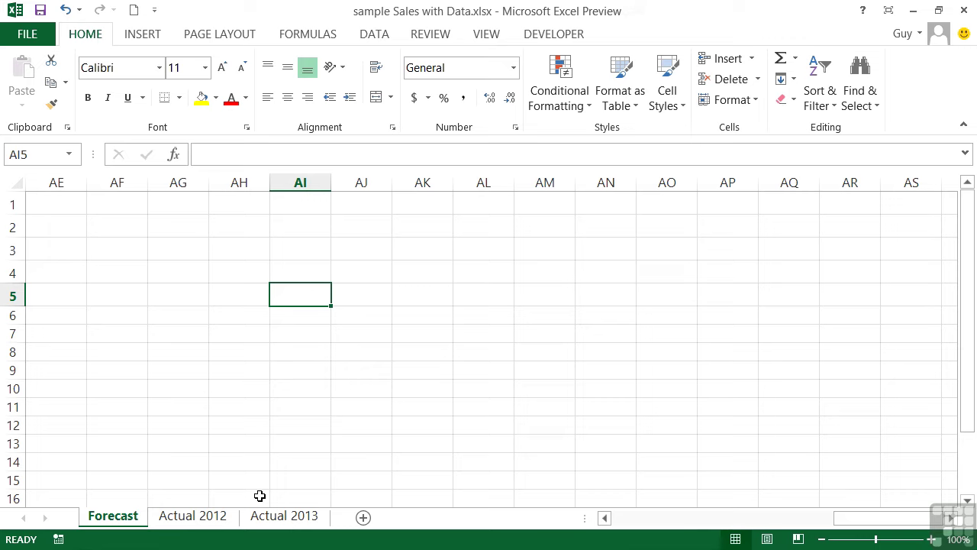
Step: Move the active cell two screens down to AI38 and return to cell A1
key("Page_Down")
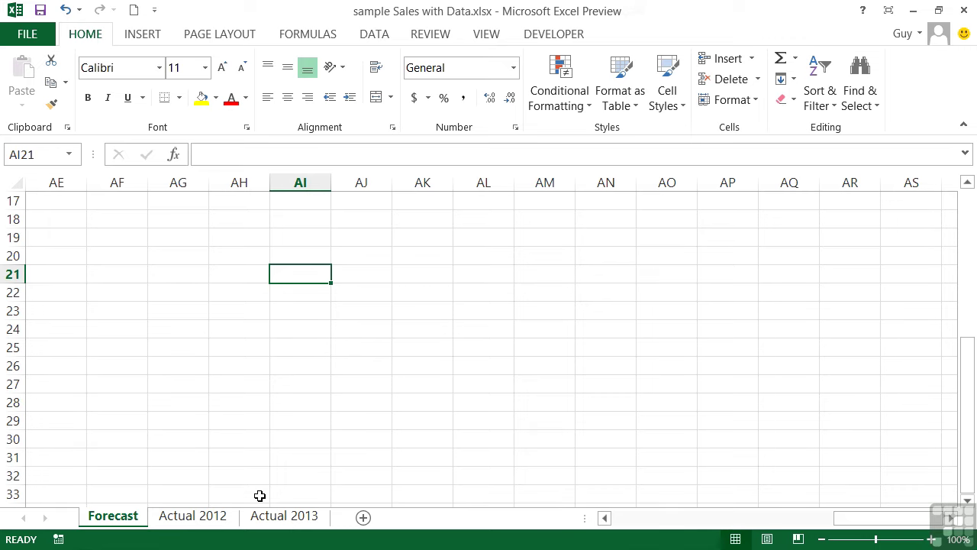
key("Page_Down")
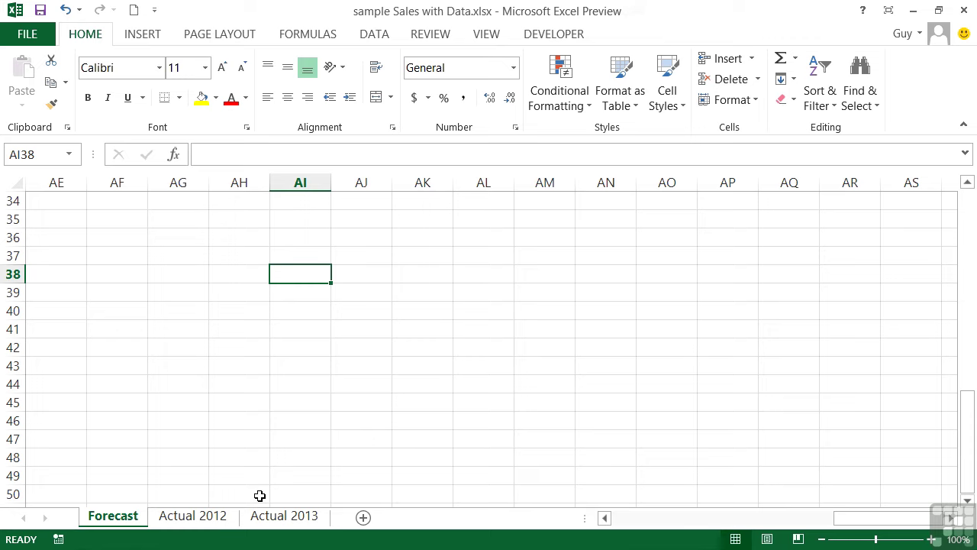
key("ctrl+Home")
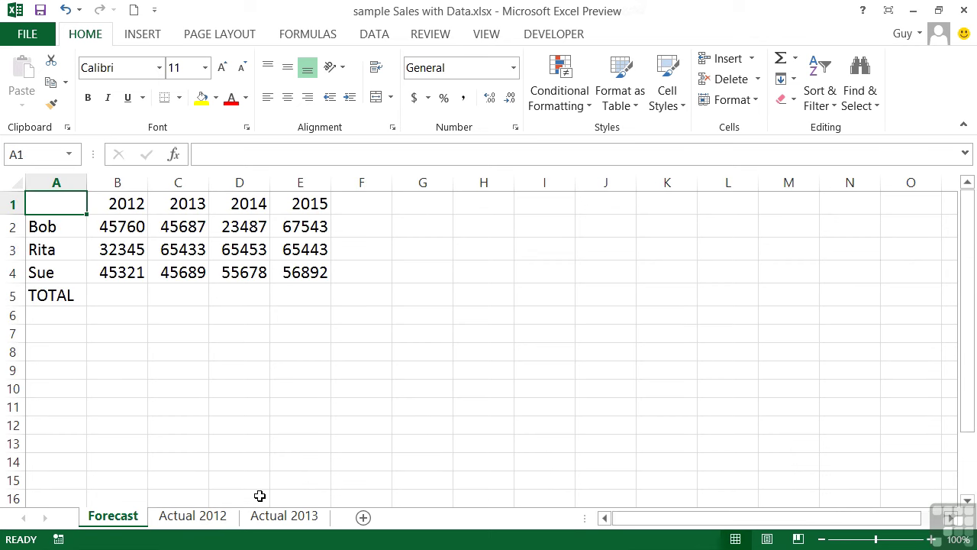